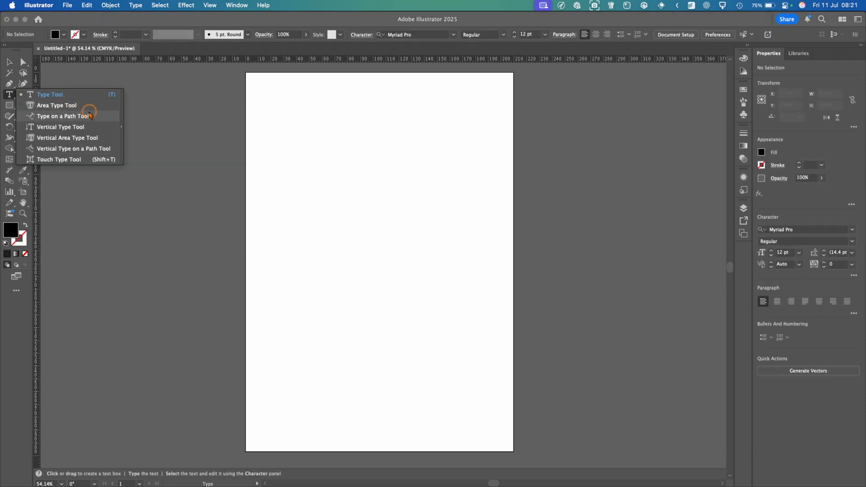
Detach the type tools into a floating palette and place it in the empty area beside the artboard
click(121, 128)
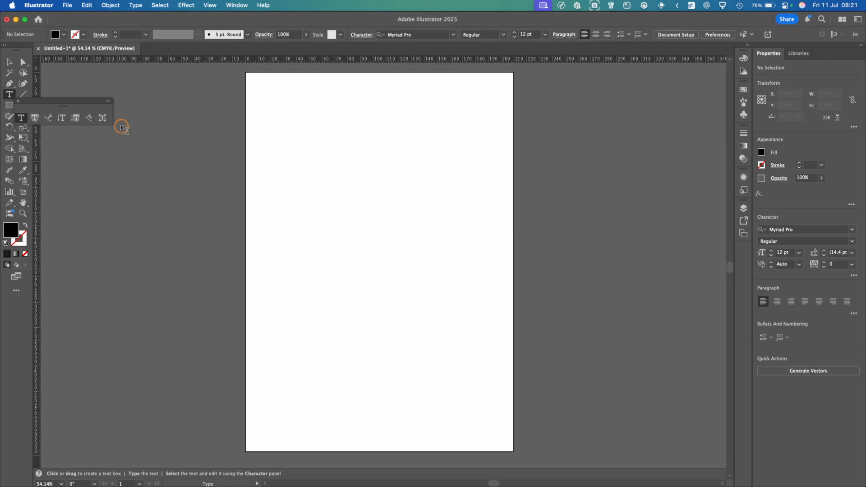
drag(55, 100, 115, 102)
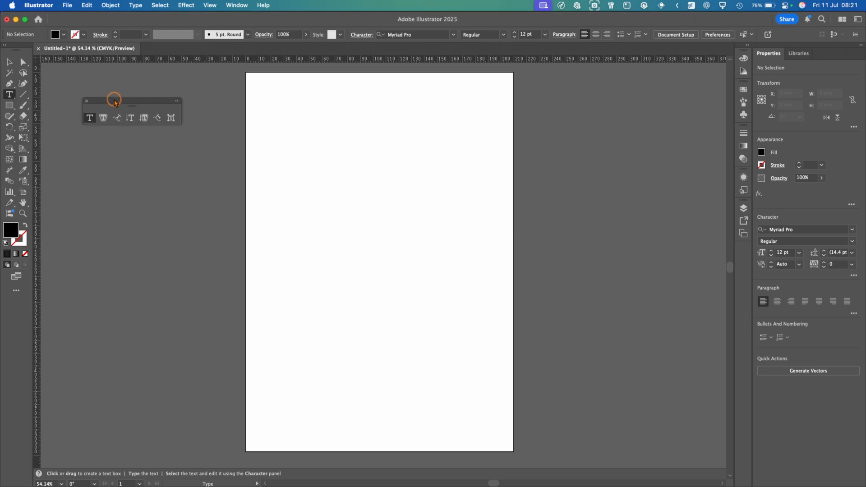
click(9, 62)
Add a line of point type reading "fdsfdhfldfdfkdjfdfhdfhdhfdfhdhffhdfhhfdhf" on the upper part of the artboard
click(90, 118)
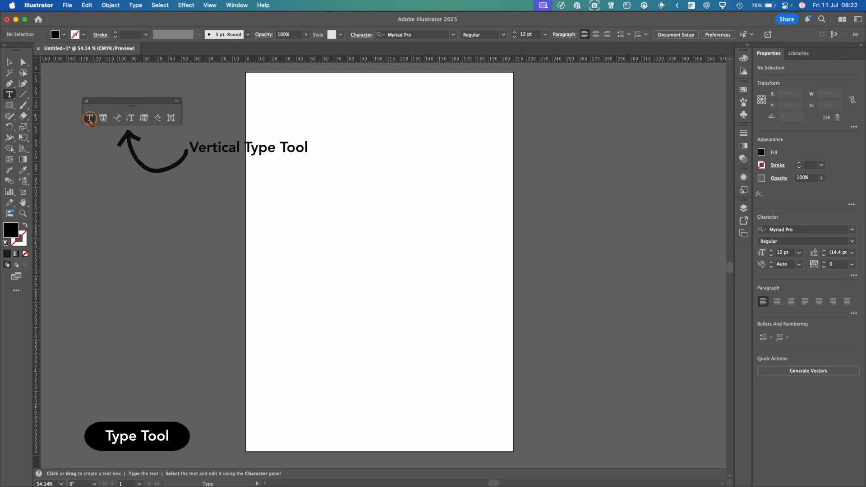
click(320, 183)
text(fdsfdhfldfdfkdjfdfhdfhdhfdfhdhffhdfhhfdhf)
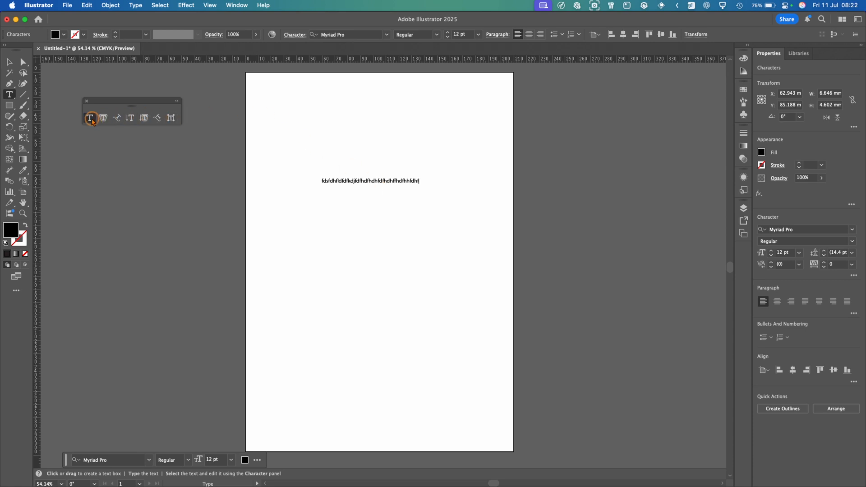
Create a placeholder text box about 113 by 55 mm and move it above the line of point type
drag(313, 228, 457, 298)
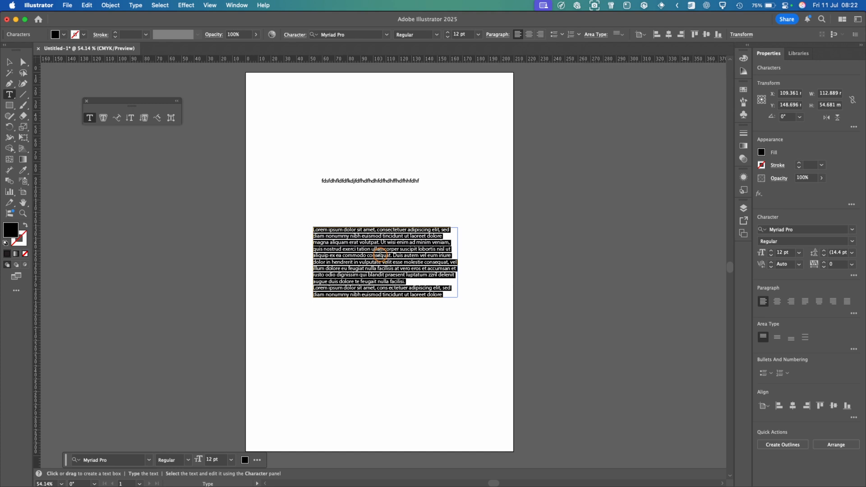
key(Escape)
drag(380, 255, 371, 126)
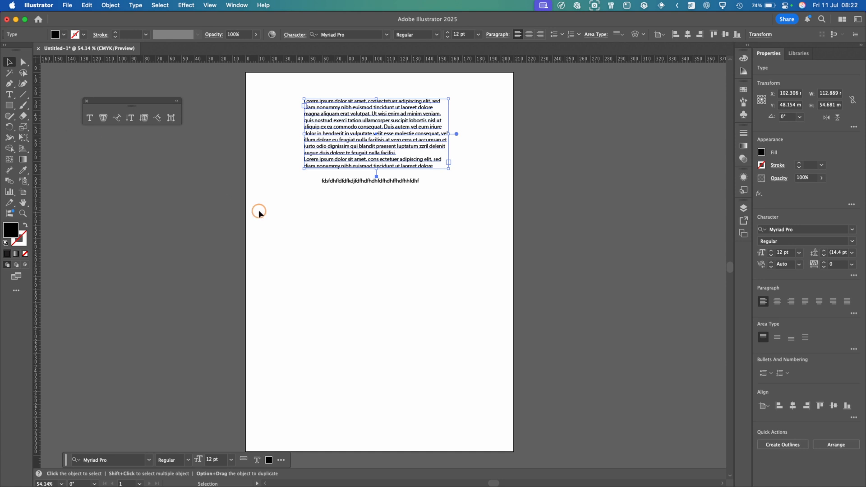
click(206, 219)
Draw a circle about 73 mm wide below the text and swap its fill and stroke to get a black outline
drag(9, 105, 56, 130)
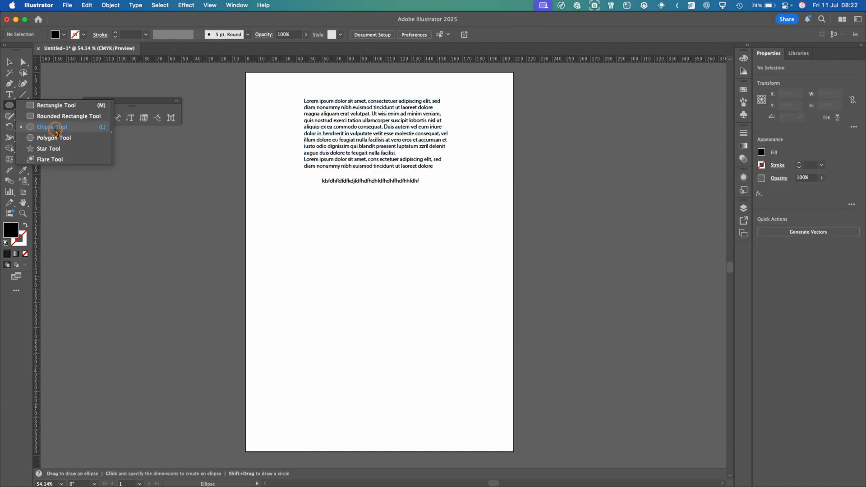
drag(359, 257, 444, 332)
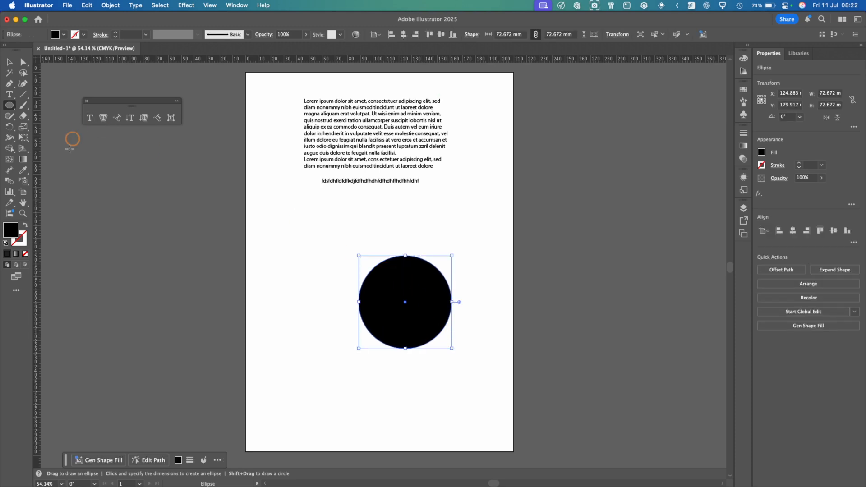
click(25, 226)
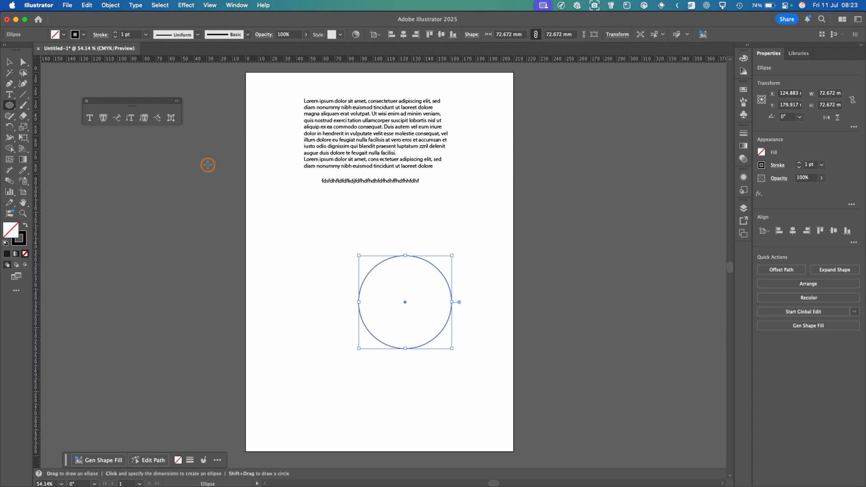
Fill the circle with placeholder text using Area Type and move it beside the rectangular text block
click(103, 118)
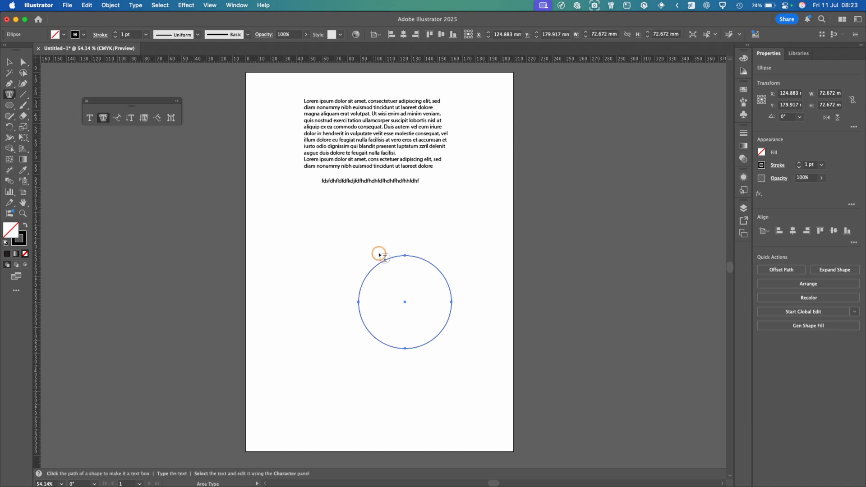
click(419, 259)
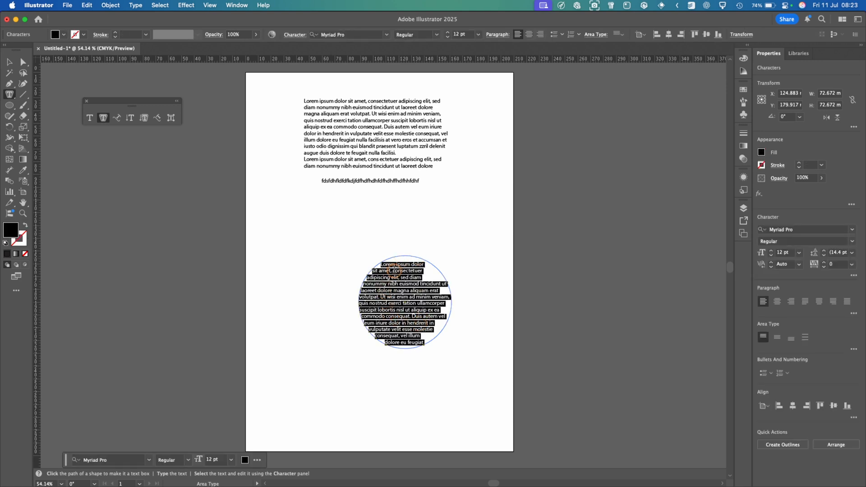
click(15, 63)
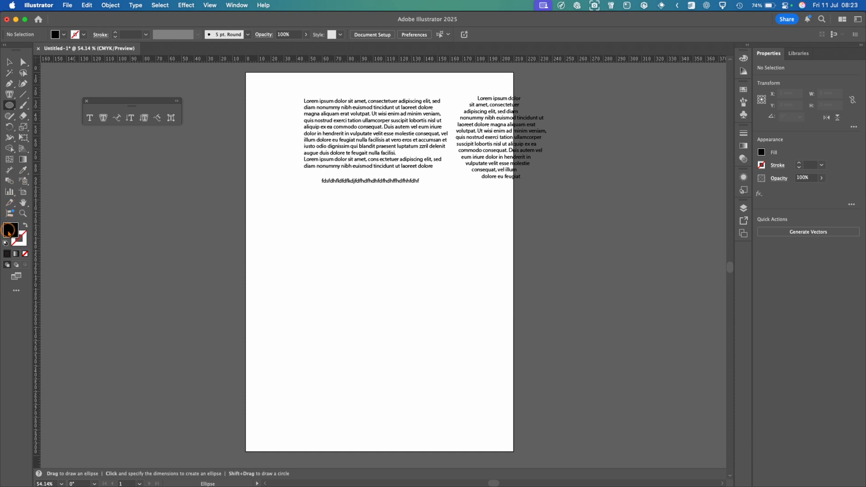
Draw a circle about 108 mm wide with no fill and centre it horizontally on the lower artboard
click(25, 254)
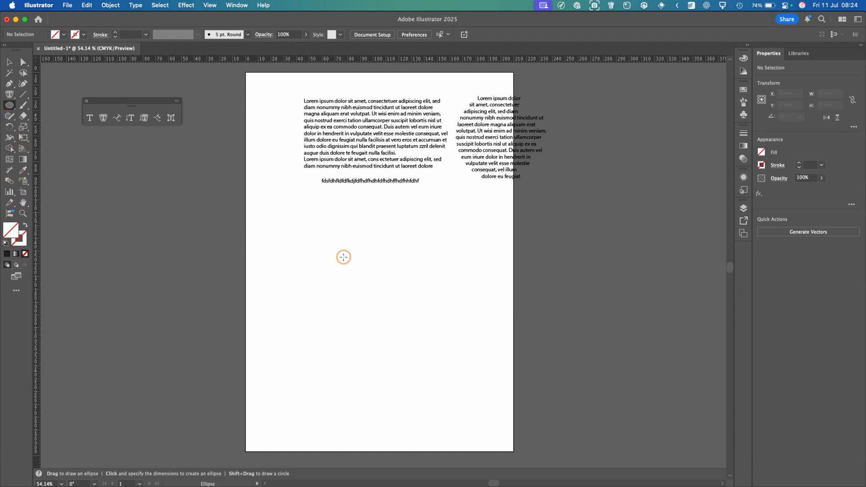
drag(346, 246, 485, 384)
key(v)
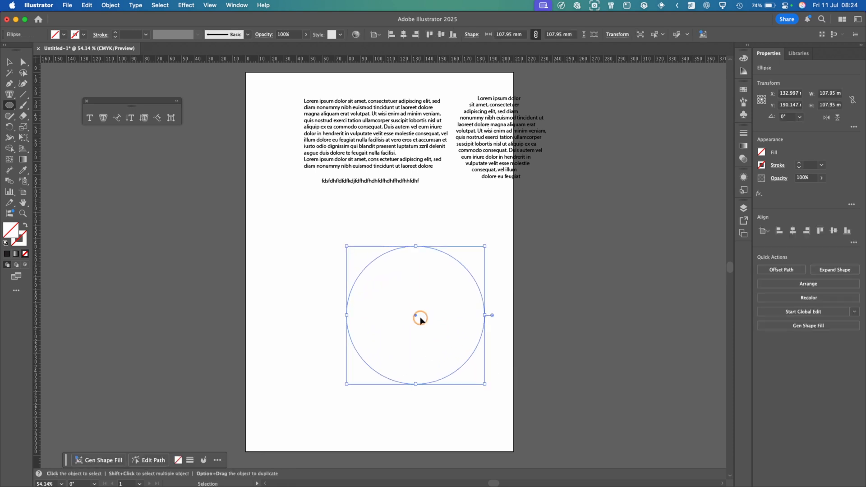
drag(416, 316, 378, 301)
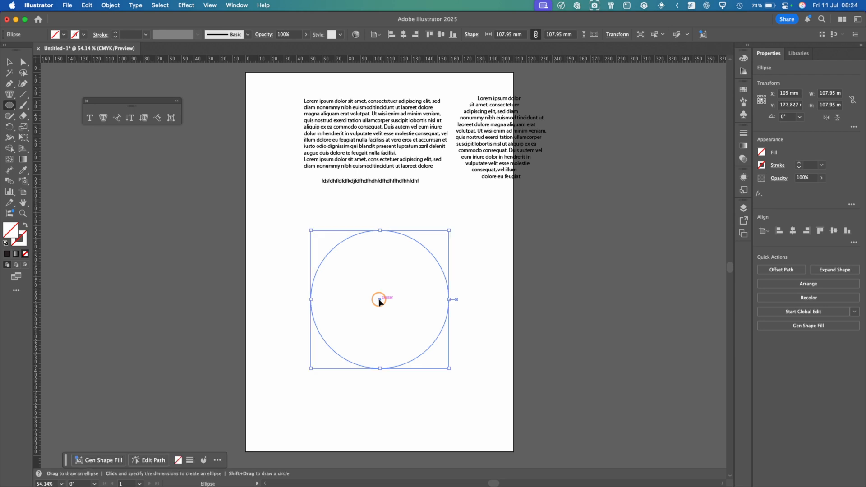
Run placeholder text along the circle with Type on a Path and flip the text to the inside
click(118, 118)
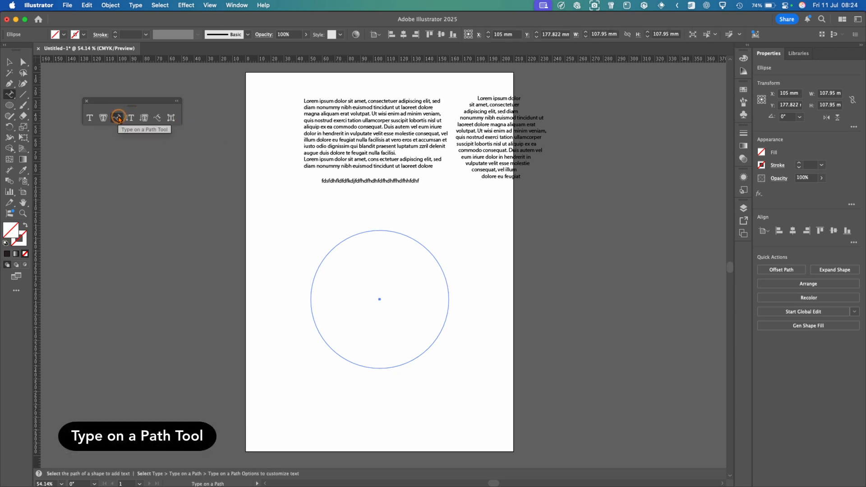
click(394, 232)
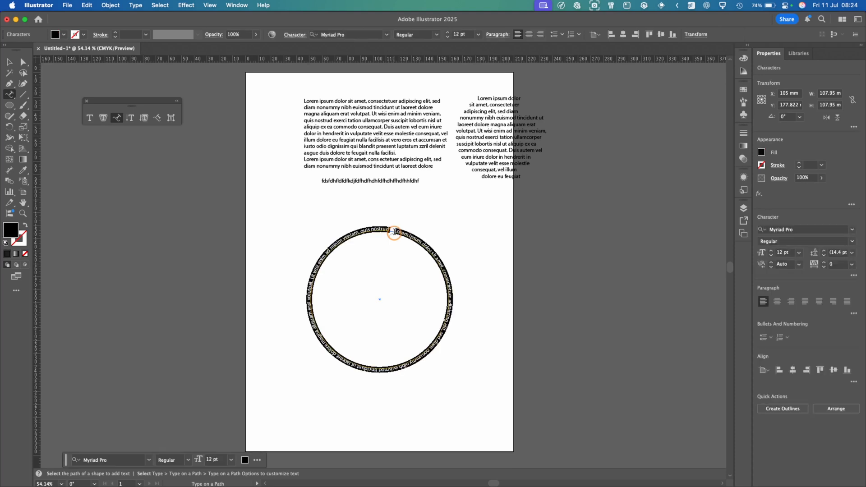
click(24, 62)
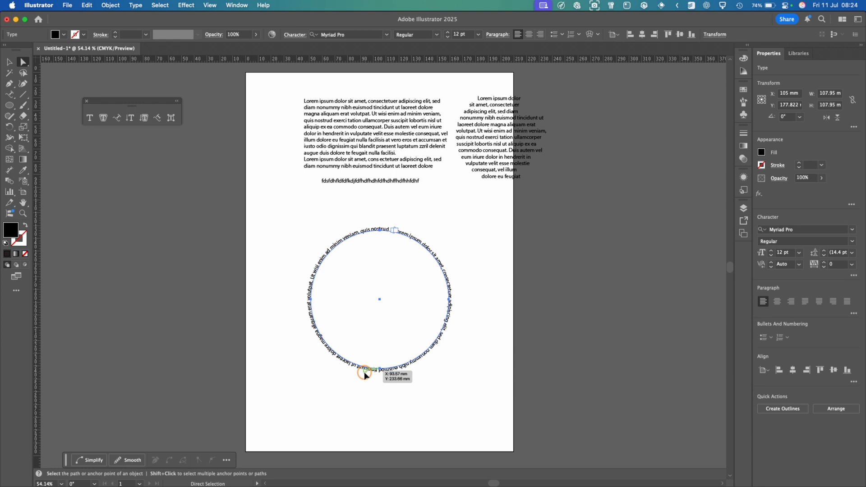
drag(363, 372, 363, 257)
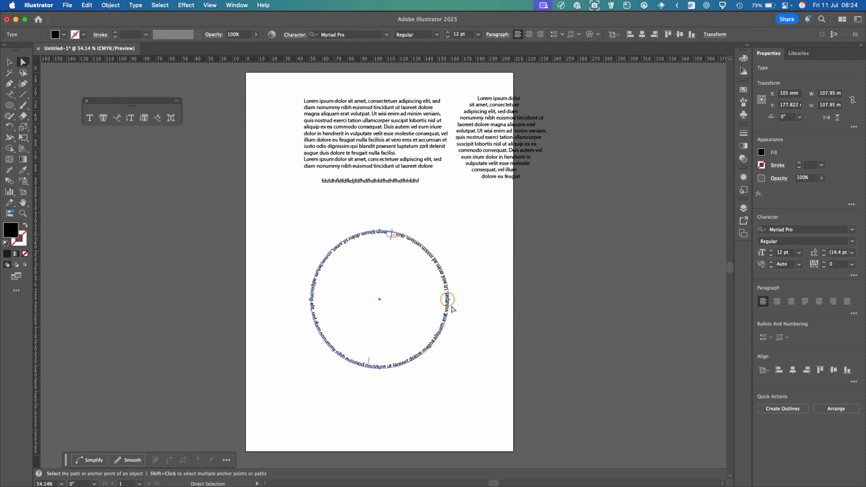
Delete the ten characters " aliquam e" following "magna" in the circular text
key(t)
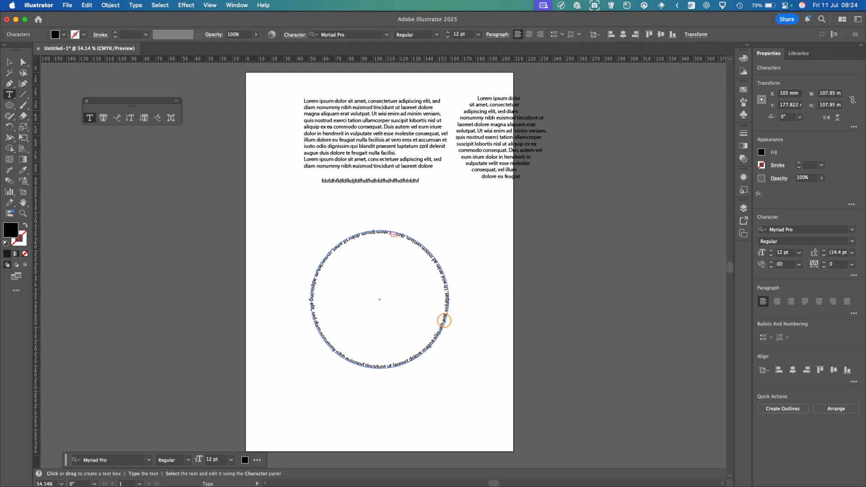
click(444, 321)
key(BackSpace)
key(BackSpace)
key(BackSpace)
key(BackSpace)
key(BackSpace)
key(BackSpace)
key(BackSpace)
key(BackSpace)
key(BackSpace)
key(BackSpace)
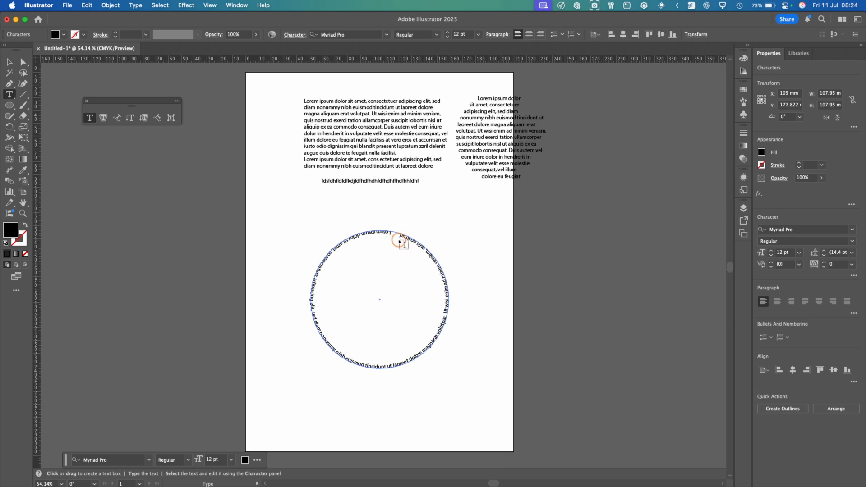
Move the circular path text partly off the artboard's right edge, below the round text block, and deselect it
click(29, 66)
click(444, 278)
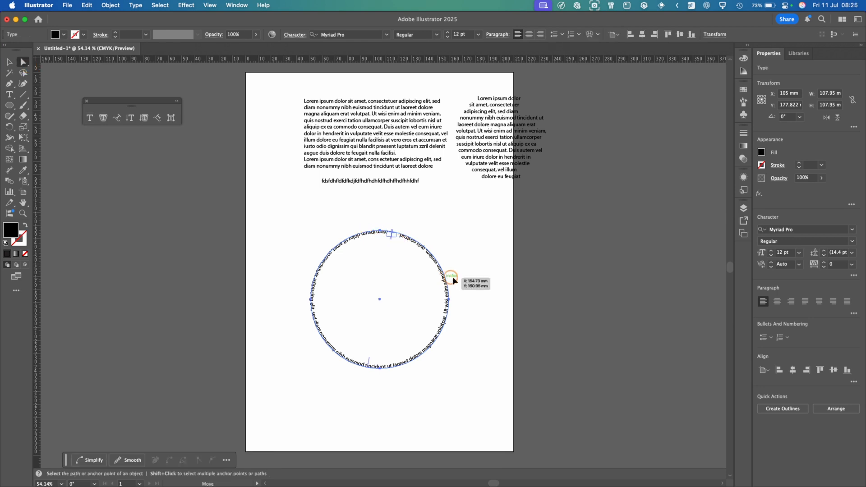
drag(453, 277, 630, 237)
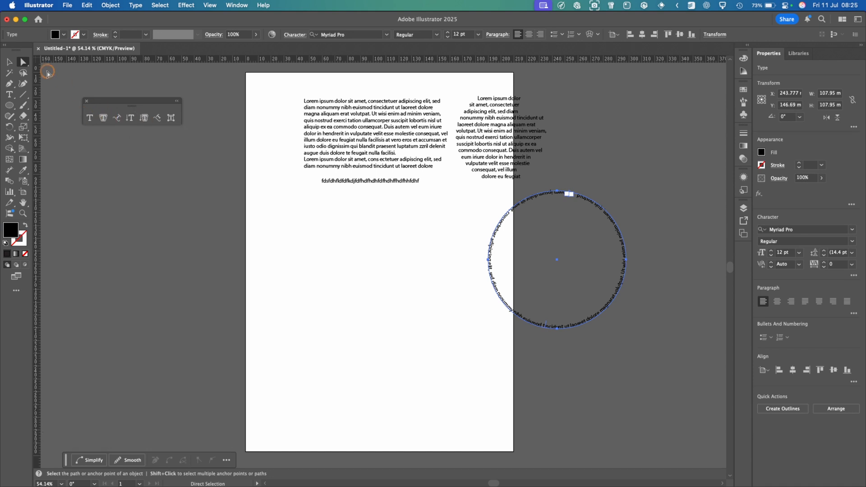
click(9, 62)
click(568, 153)
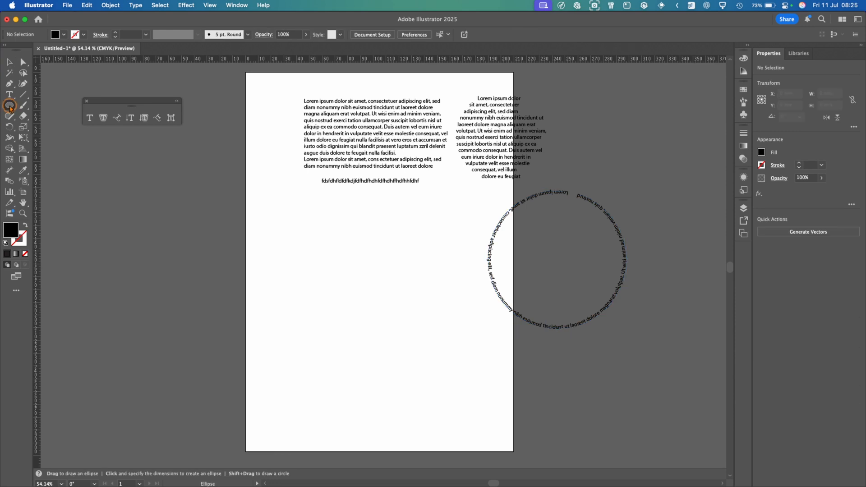
Draw a rectangle about 122 by 73 mm in the middle of the artboard and remove its fill
click(9, 105)
click(41, 105)
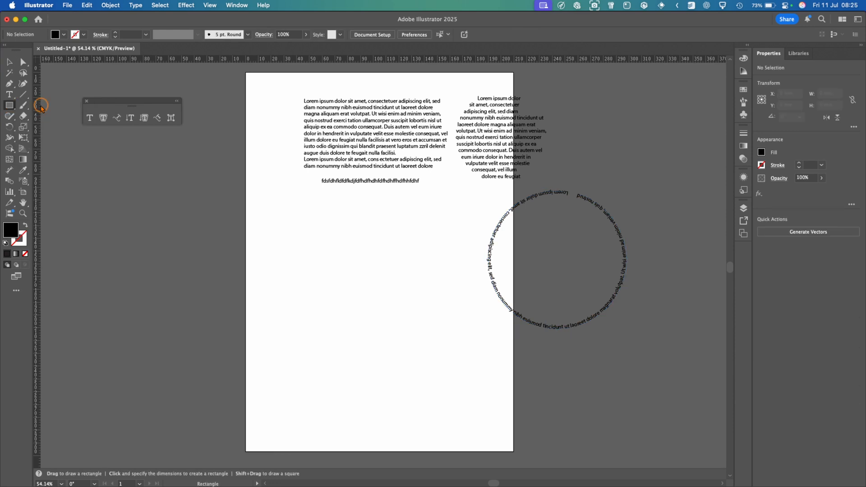
drag(313, 244, 468, 338)
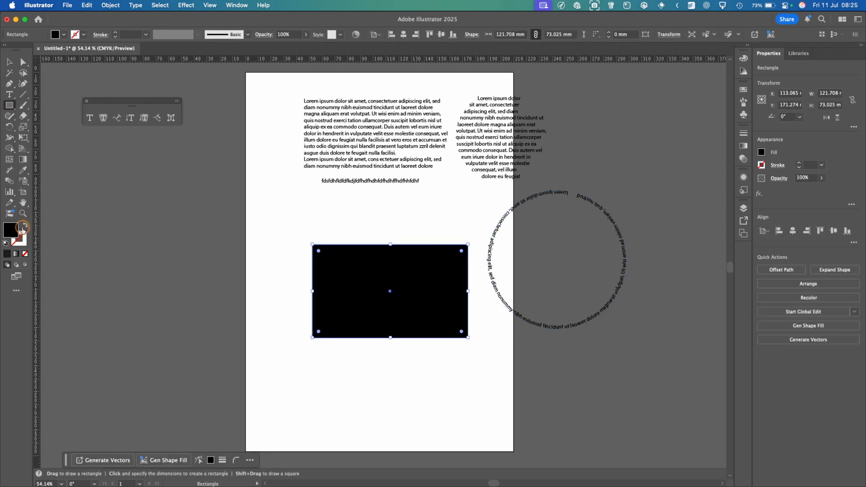
click(26, 254)
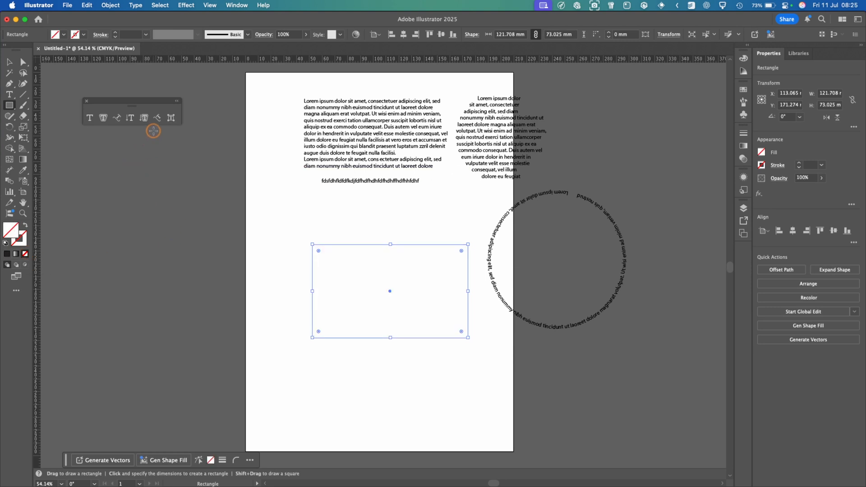
Fill the rectangle with placeholder text using Vertical Area Type and move it over the artboard's left edge
click(144, 119)
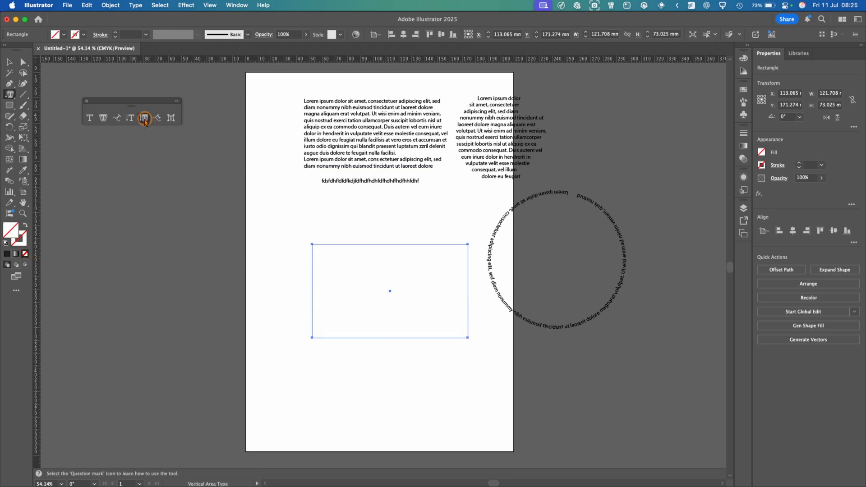
click(372, 246)
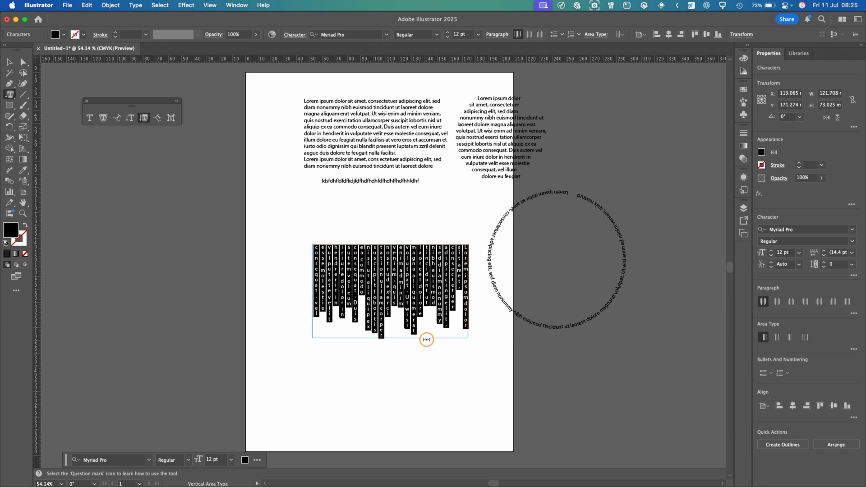
drag(395, 271, 215, 186)
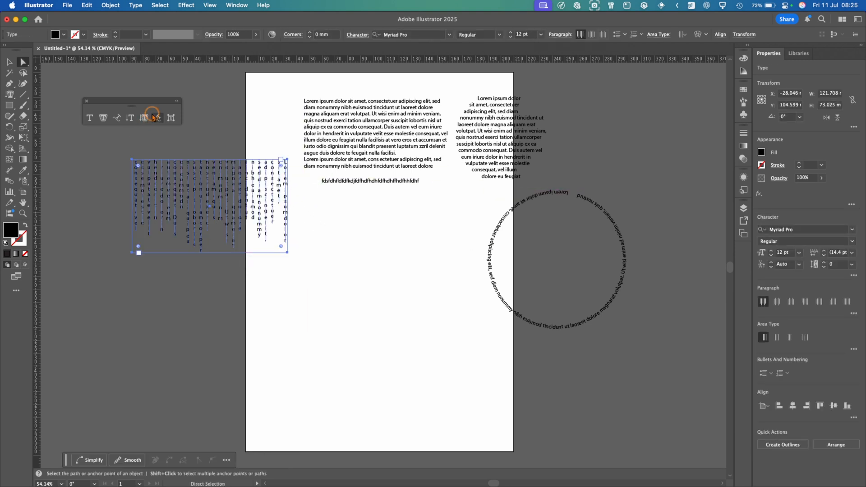
click(230, 311)
Draw an unfilled square about 96 mm wide on the lower artboard and run placeholder text along it with Vertical Type on a Path
click(9, 105)
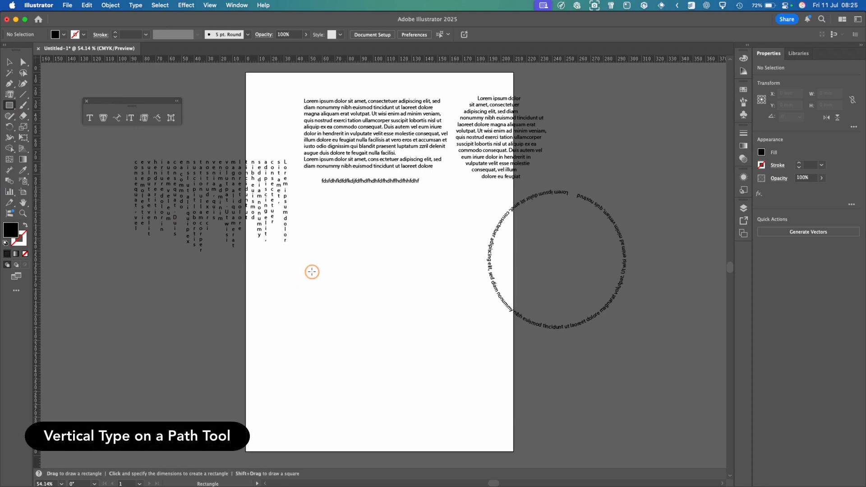
drag(311, 272, 434, 392)
key(a)
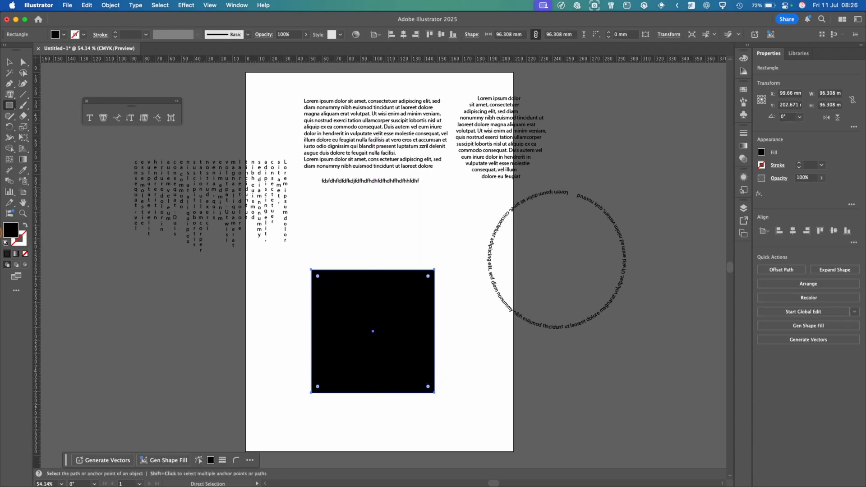
click(24, 254)
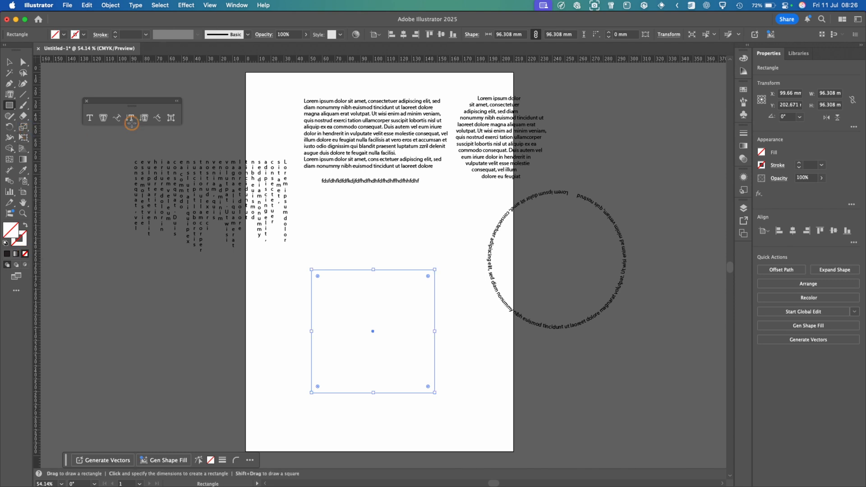
click(157, 118)
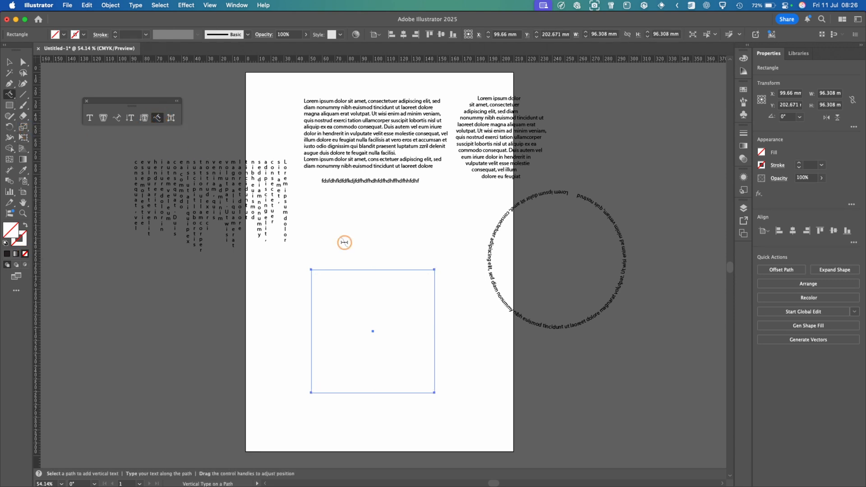
click(356, 270)
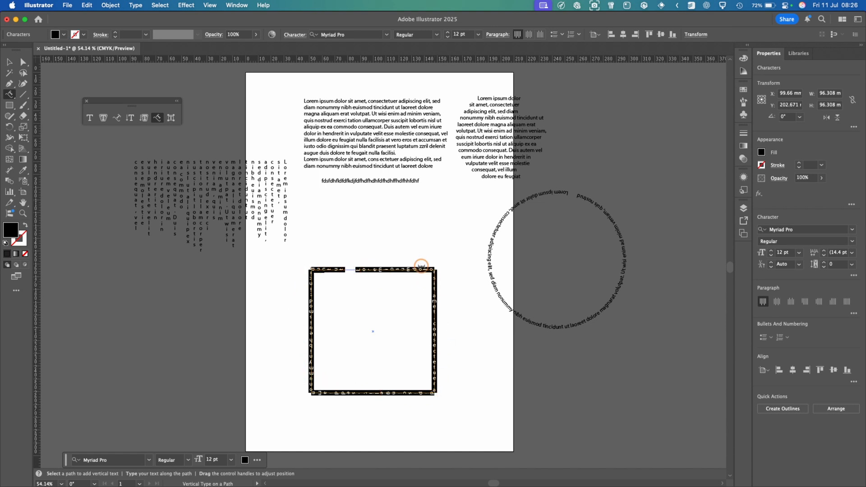
Move the square path text off the artboard's right edge so it overlaps the lower part of the circular path text
click(27, 65)
click(172, 315)
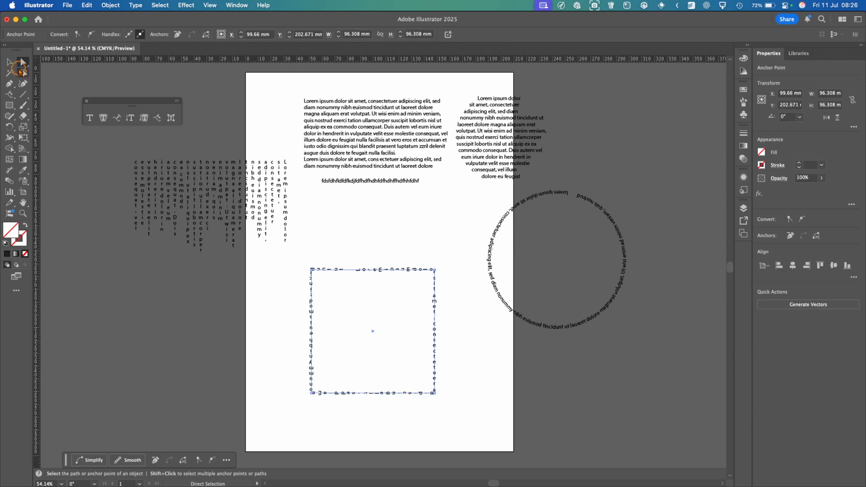
click(10, 62)
drag(370, 334, 600, 350)
Add the point text "Creative" at 61 pt on the empty lower half of the artboard
click(131, 119)
click(171, 117)
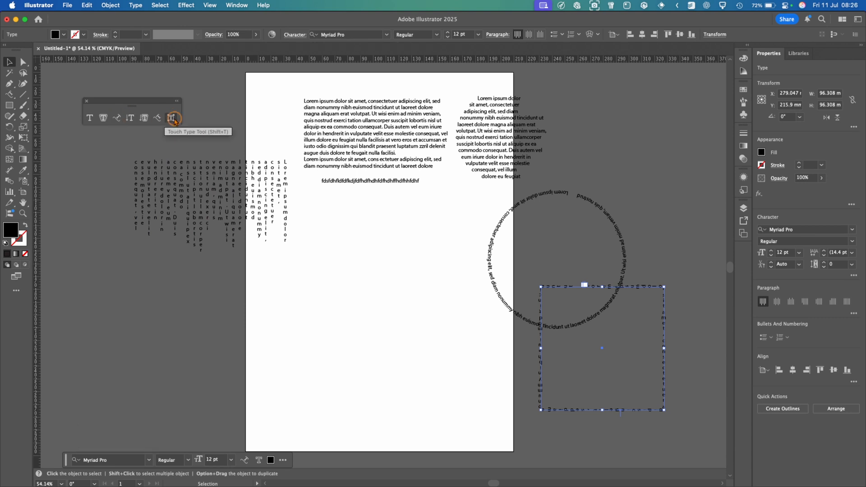
click(89, 117)
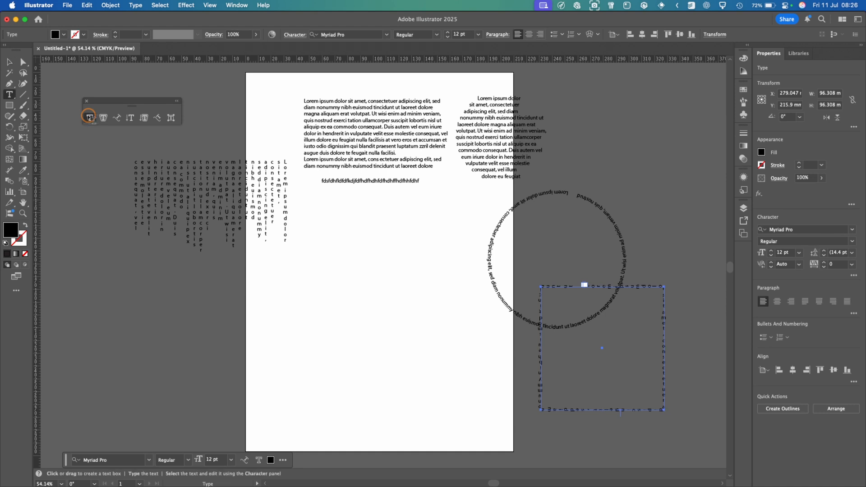
click(295, 337)
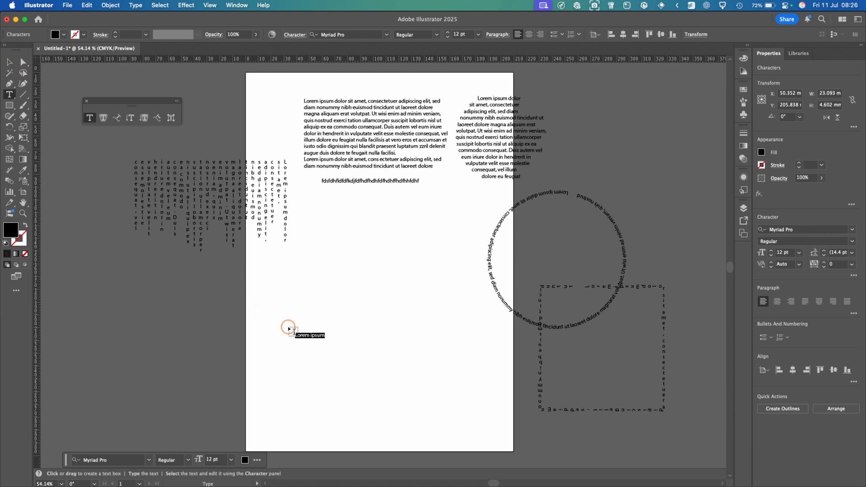
click(311, 336)
click(770, 250)
click(771, 250)
drag(770, 251, 770, 251)
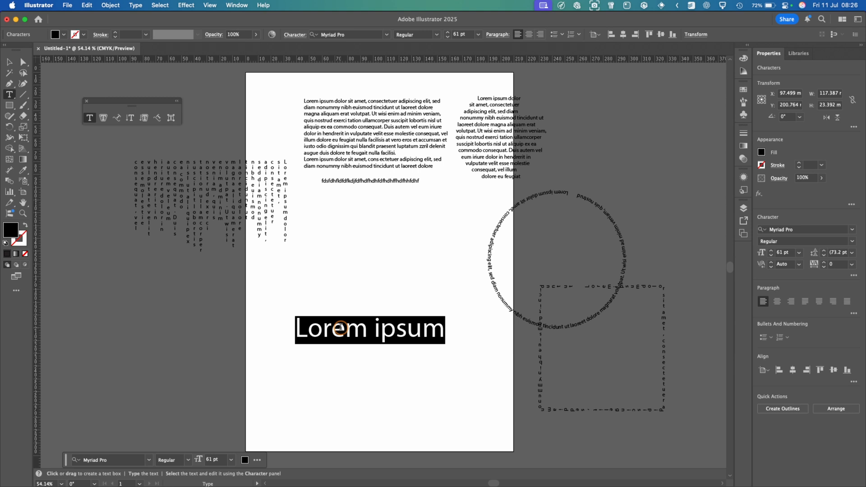
text(Creati)
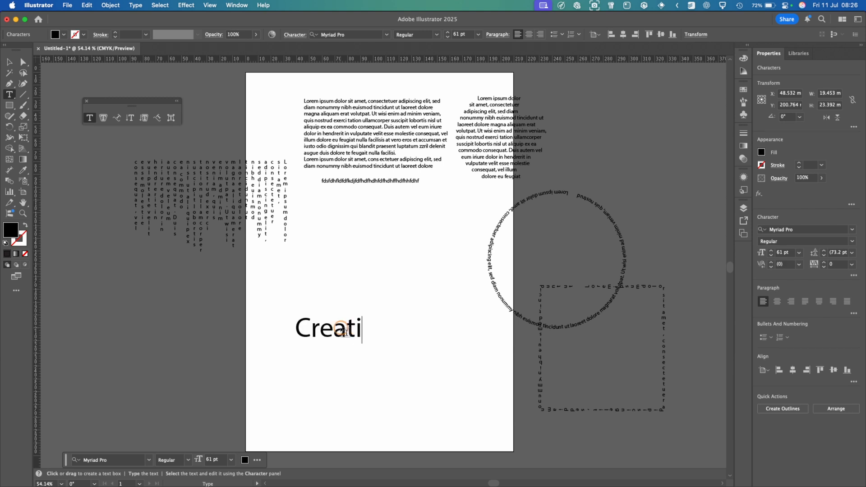
text(ve)
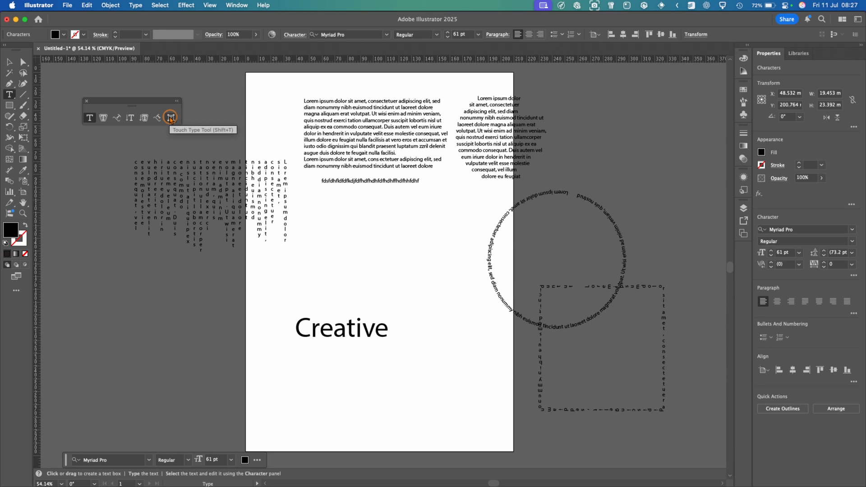
Enlarge only the letter C of "Creative" to 104 pt with the Touch Type tool
click(170, 118)
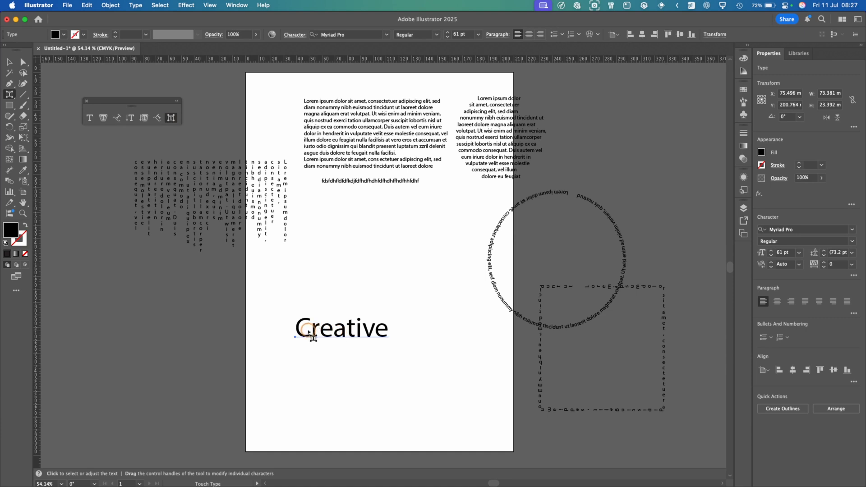
click(309, 341)
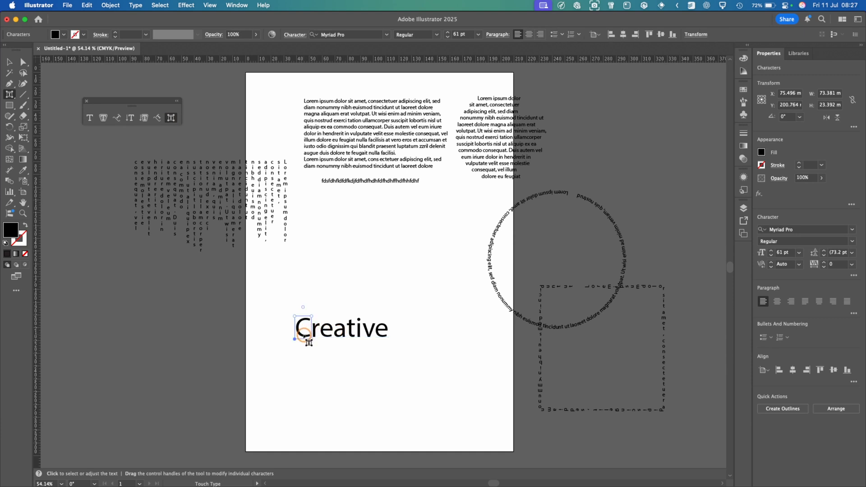
click(771, 250)
click(771, 251)
click(770, 252)
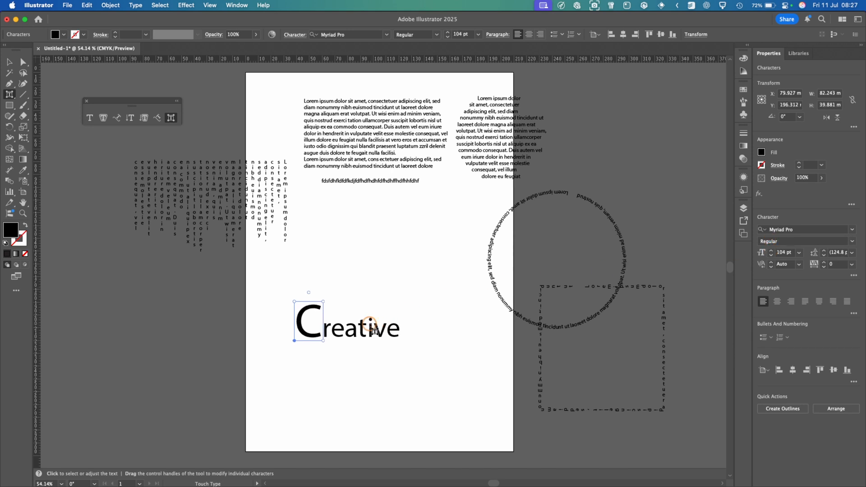
Enlarge the letter t of "Creative" to 109 pt with the Touch Type tool and deselect the word
click(363, 329)
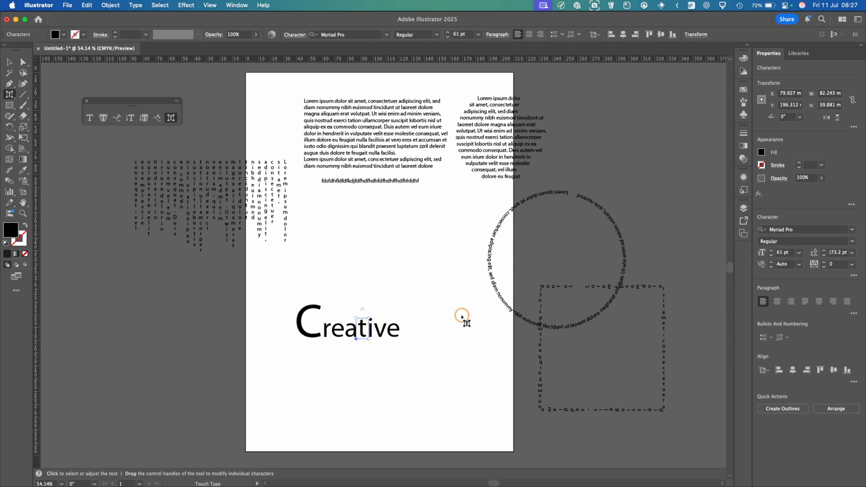
click(771, 251)
click(771, 252)
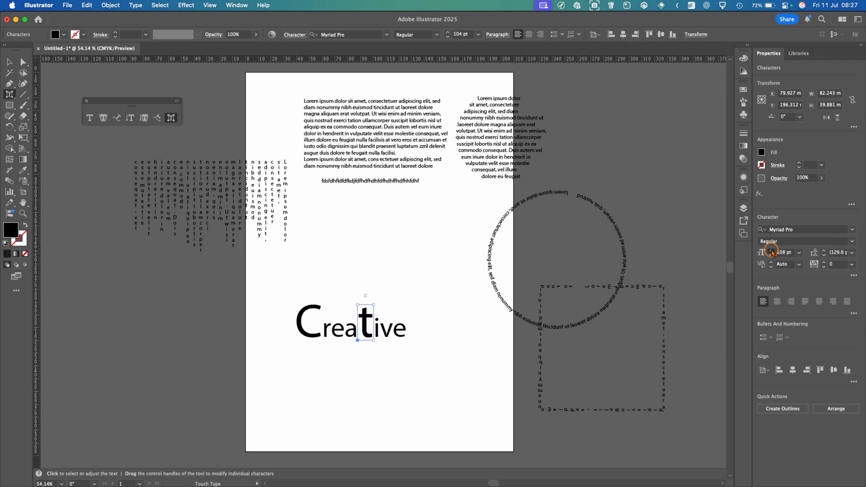
click(9, 63)
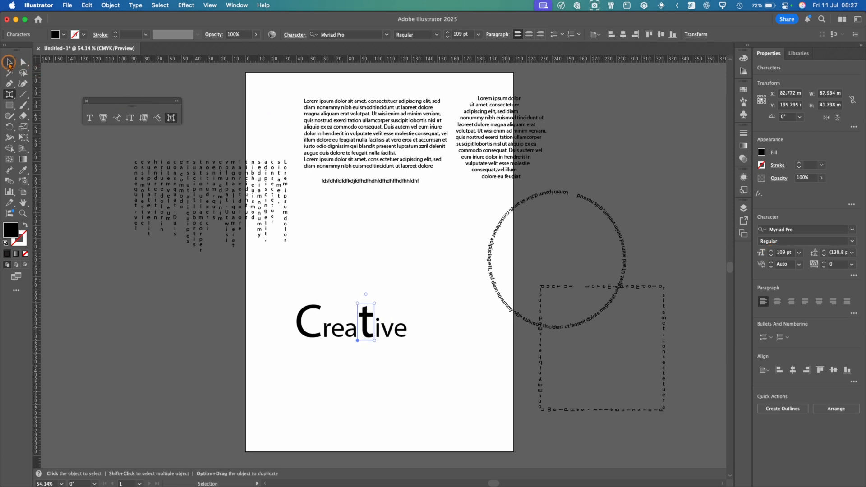
click(213, 342)
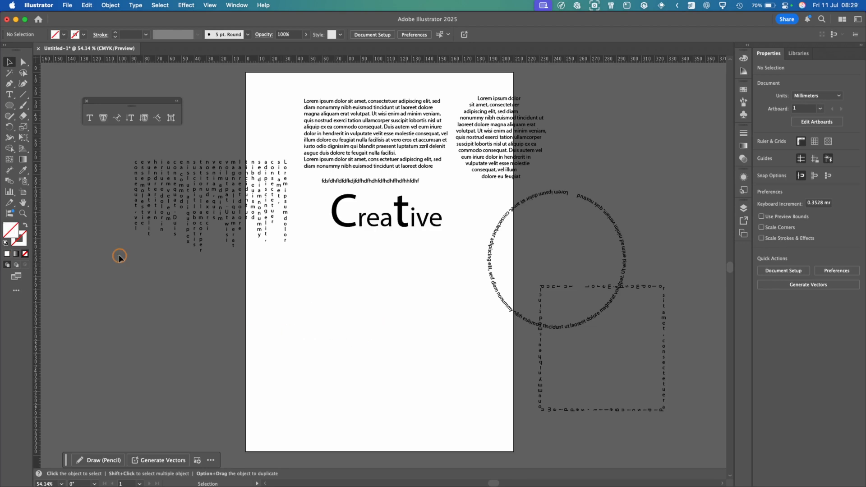
Add a second point text "Creative" at 75 pt below the first one and shift it slightly right
click(90, 117)
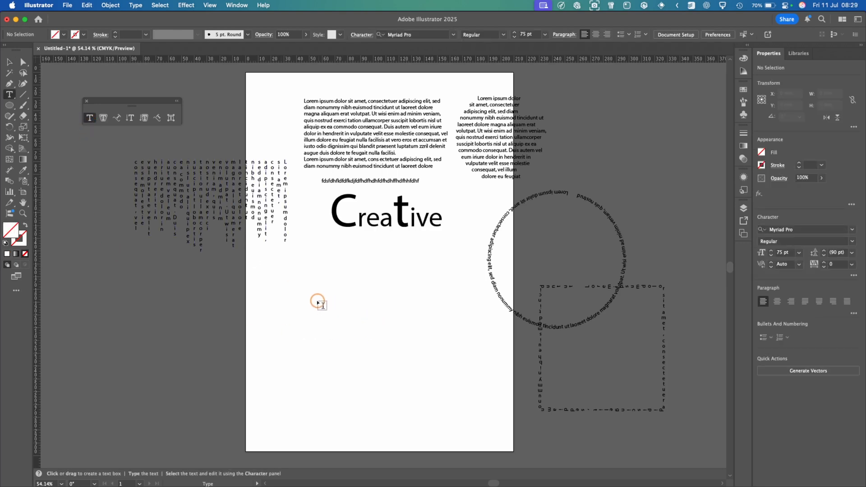
click(305, 298)
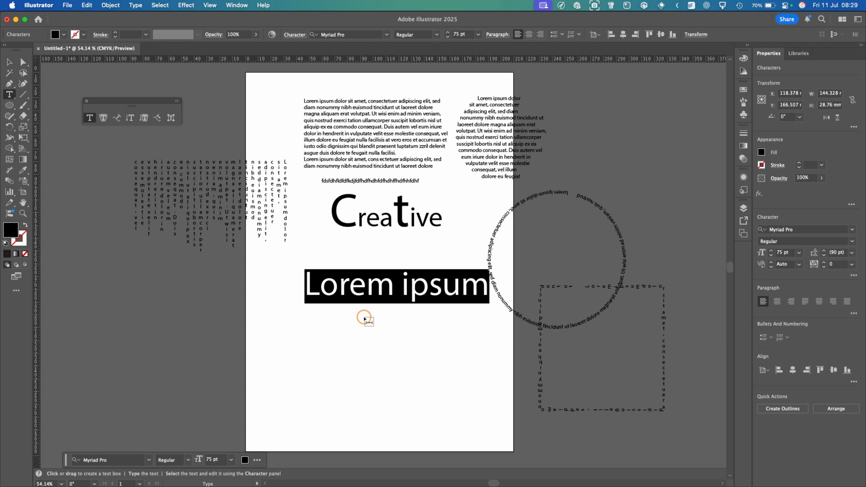
text(Creative)
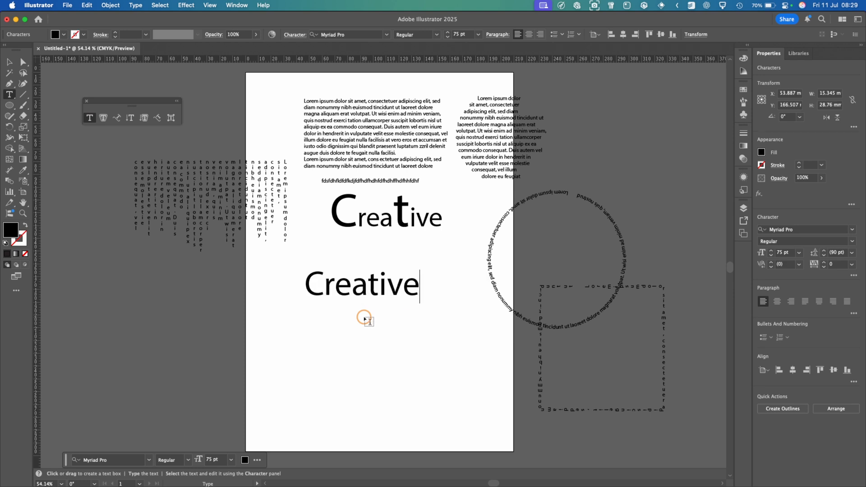
key(Escape)
drag(371, 280, 390, 281)
Draw an ellipse about 111 by 59 mm below the second "Creative" and move the word closer to it
click(10, 106)
drag(307, 318, 448, 394)
key(v)
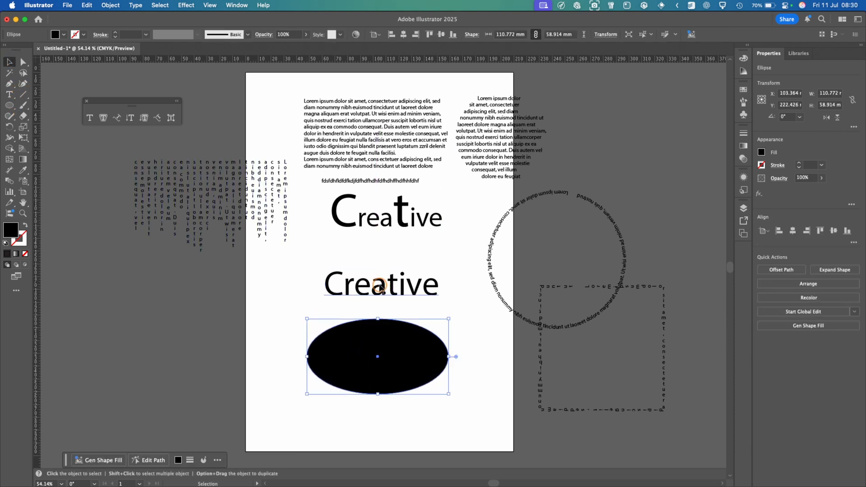
drag(380, 300, 378, 306)
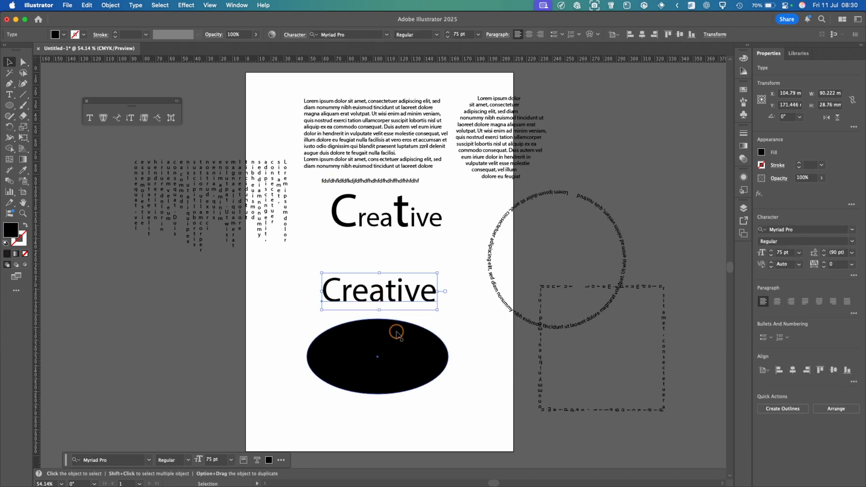
Warp the second "Creative" into the ellipse with Envelope Distort's Make with Top Object, and move the floating type tools nearer the artboard
shift+click(397, 334)
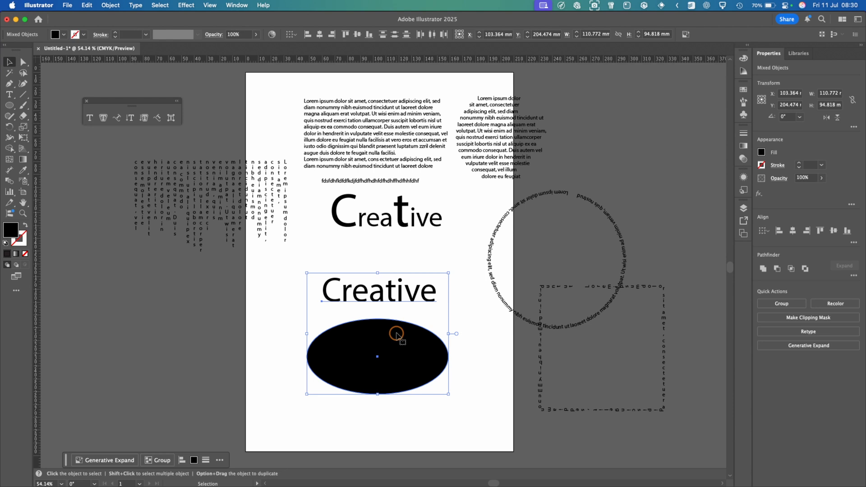
key(alt+super+c)
click(375, 371)
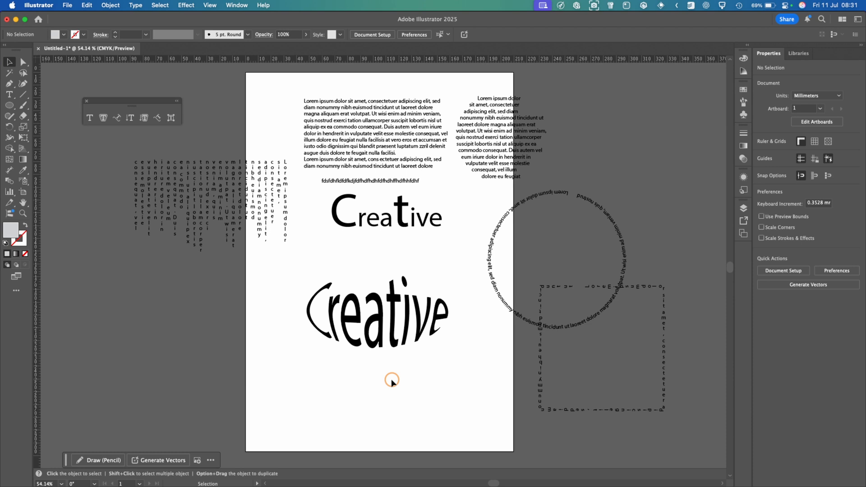
drag(133, 101, 178, 119)
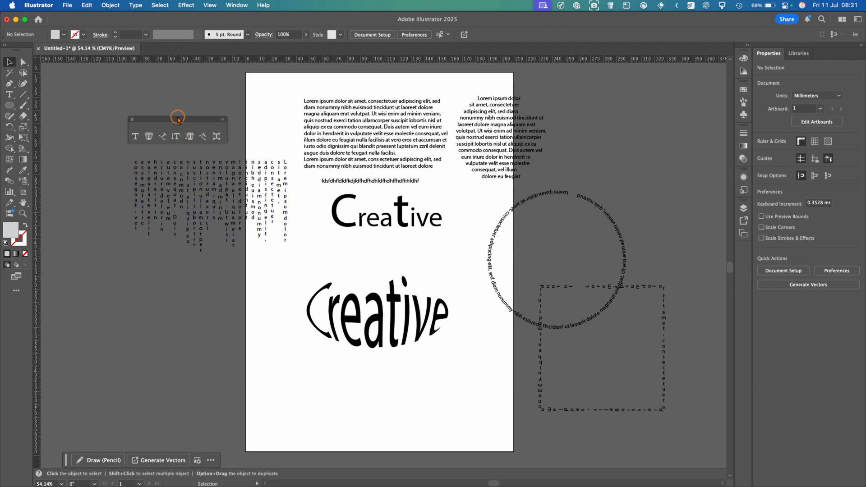